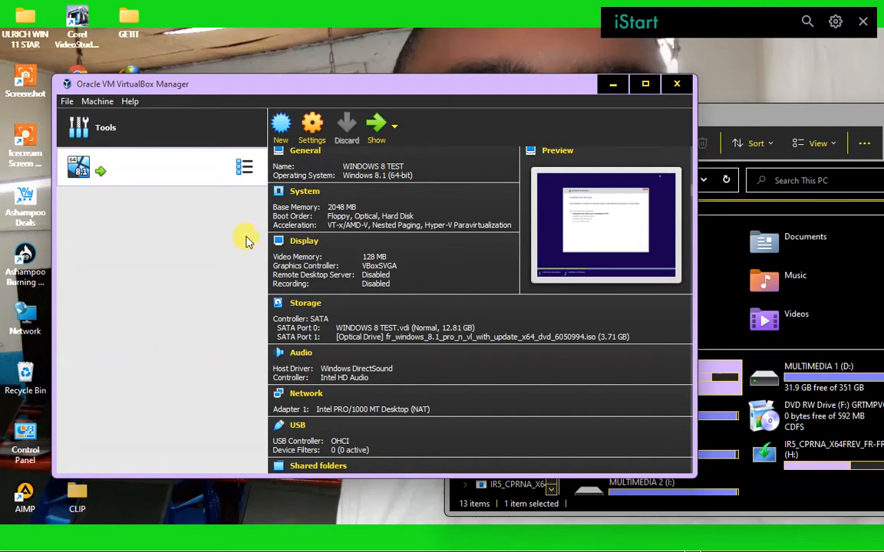
Start creating a new virtual machine and set its operating system type to Linux
left_click(283, 127)
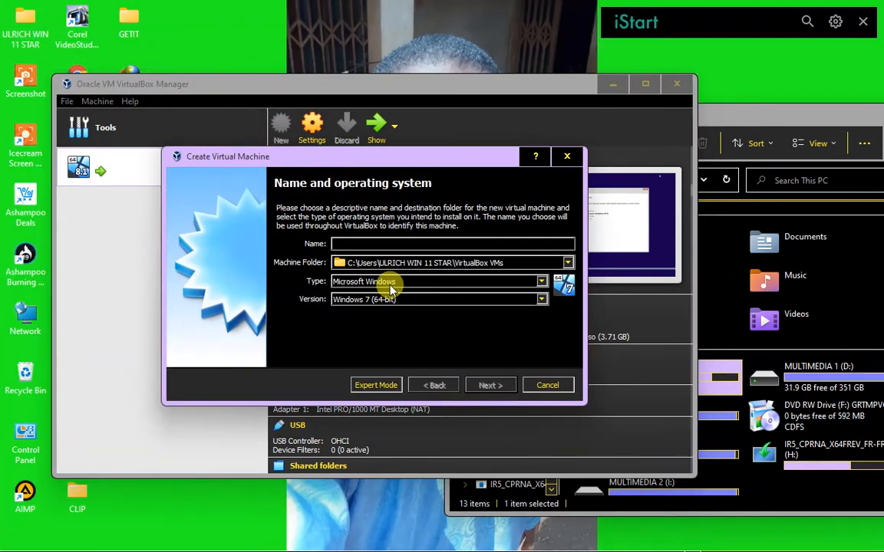
left_click(390, 282)
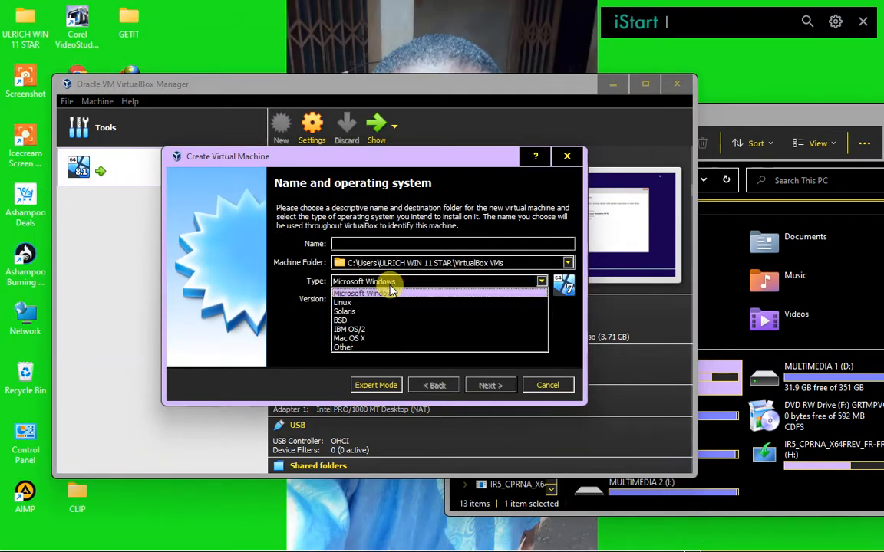
left_click(343, 303)
Set the new virtual machine's operating system version to Ubuntu (32-bit)
left_click(341, 300)
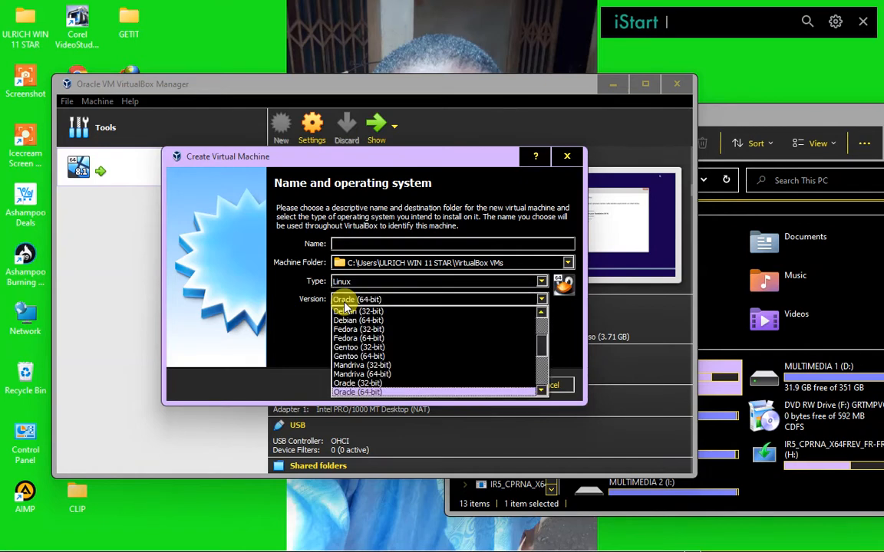
scroll(364, 315, "up", 3)
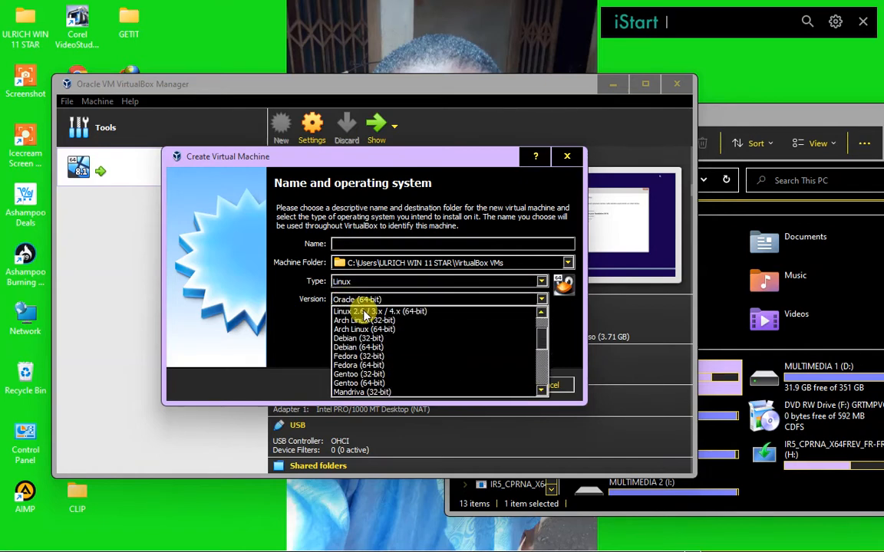
scroll(364, 314, "down", 6)
scroll(364, 314, "up", 5)
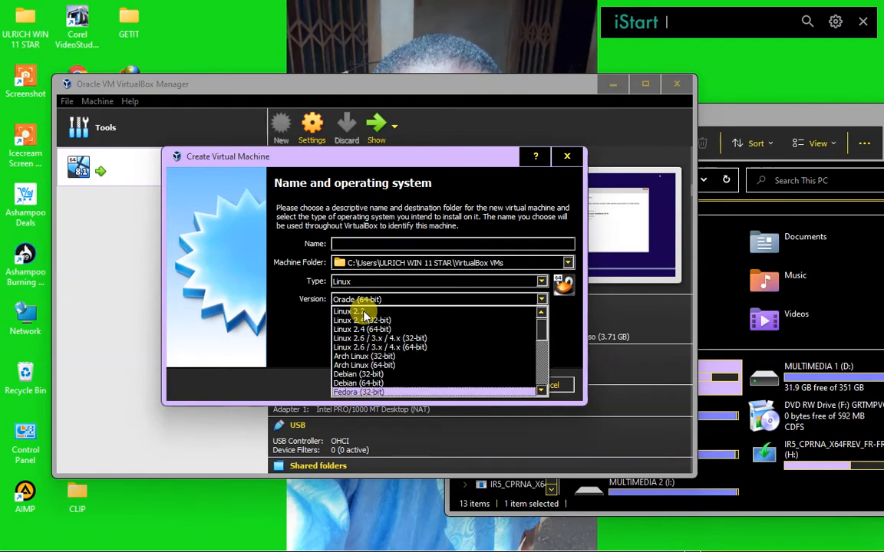
scroll(363, 315, "down", 3)
scroll(365, 317, "up", 4)
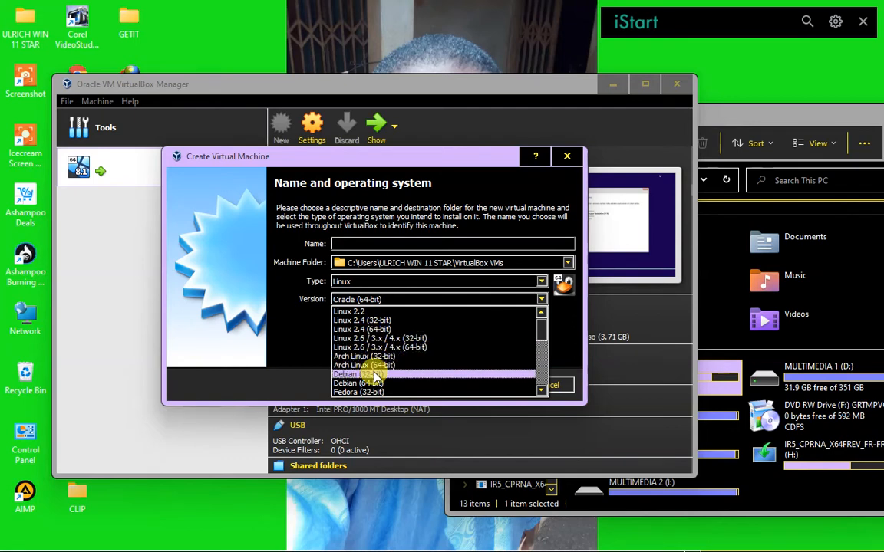
scroll(375, 376, "down", 3)
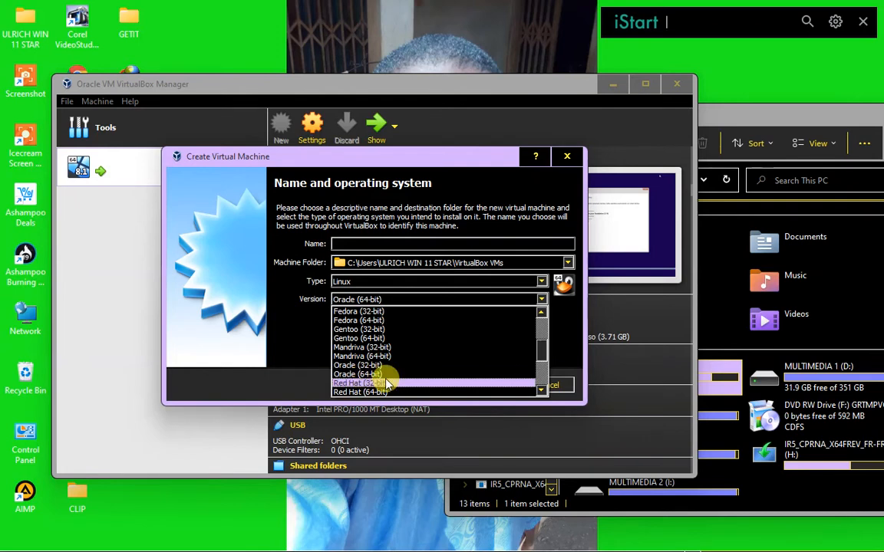
scroll(380, 379, "down", 2)
scroll(388, 382, "down", 2)
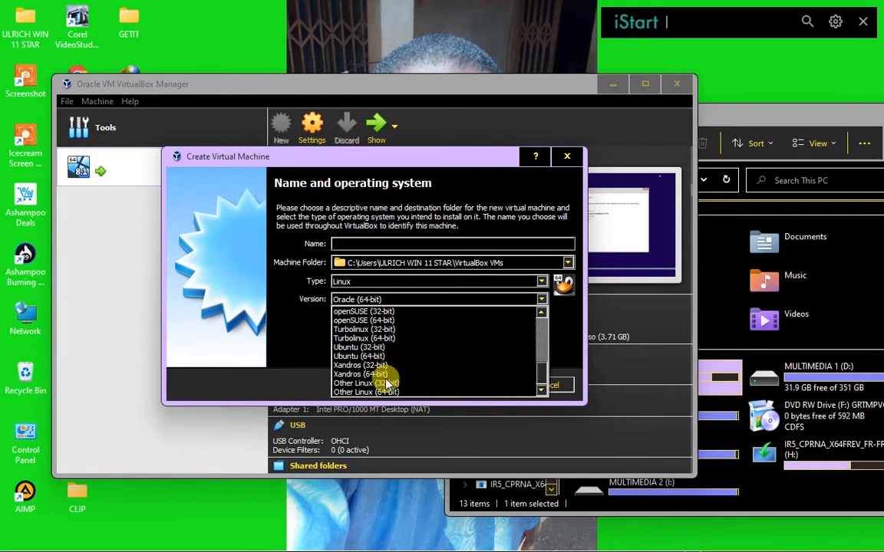
left_click(350, 349)
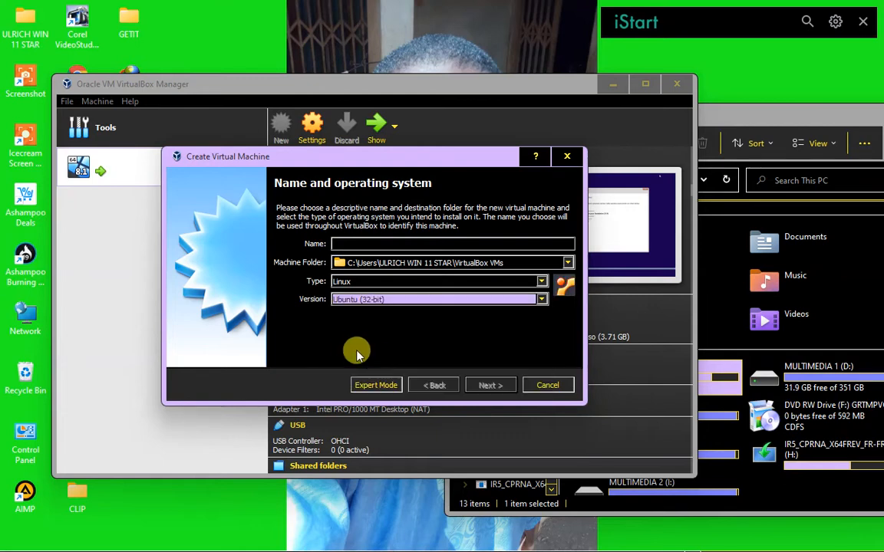
Look through the other available Linux versions again, keeping Ubuntu (32-bit) as the choice
left_click(393, 298)
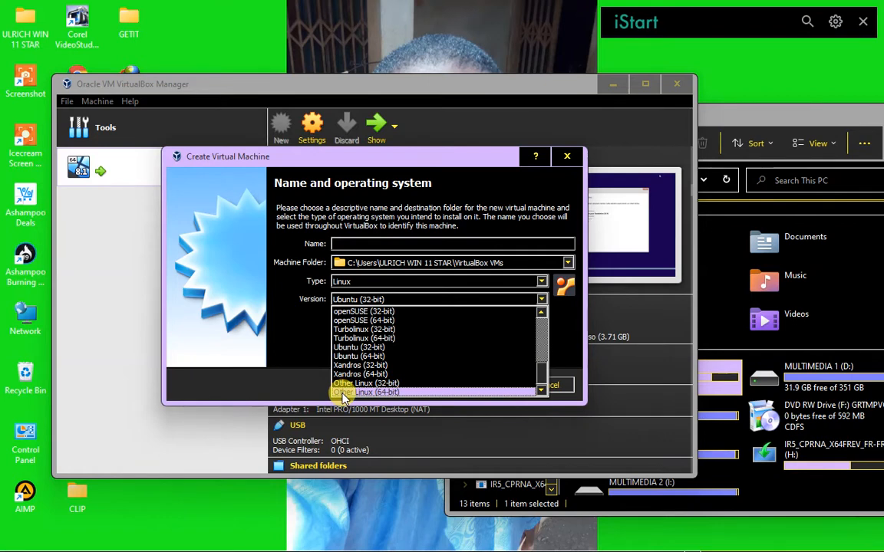
scroll(353, 330, "up", 3)
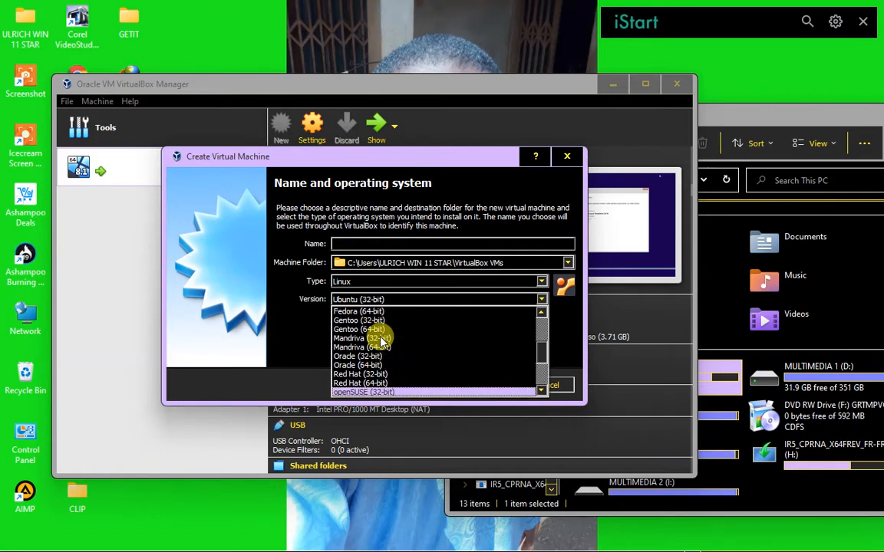
scroll(368, 361, "down", 2)
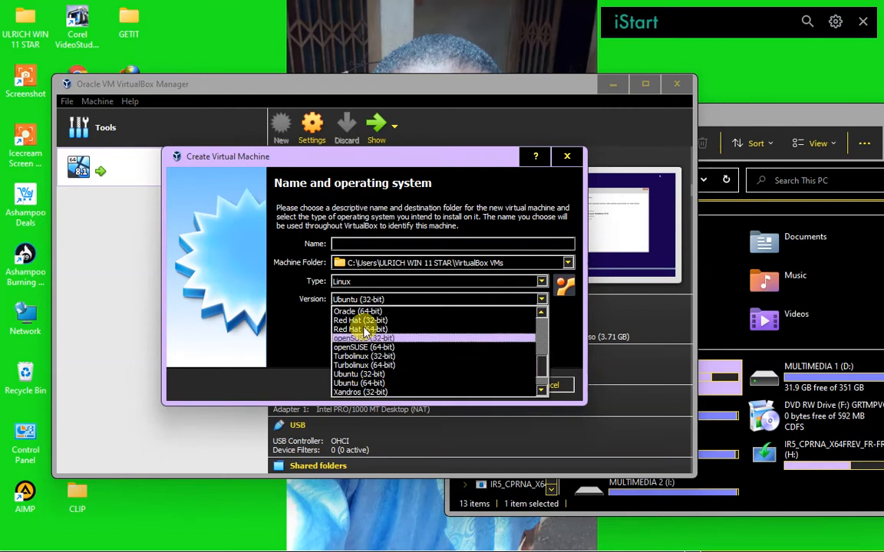
left_click(369, 375)
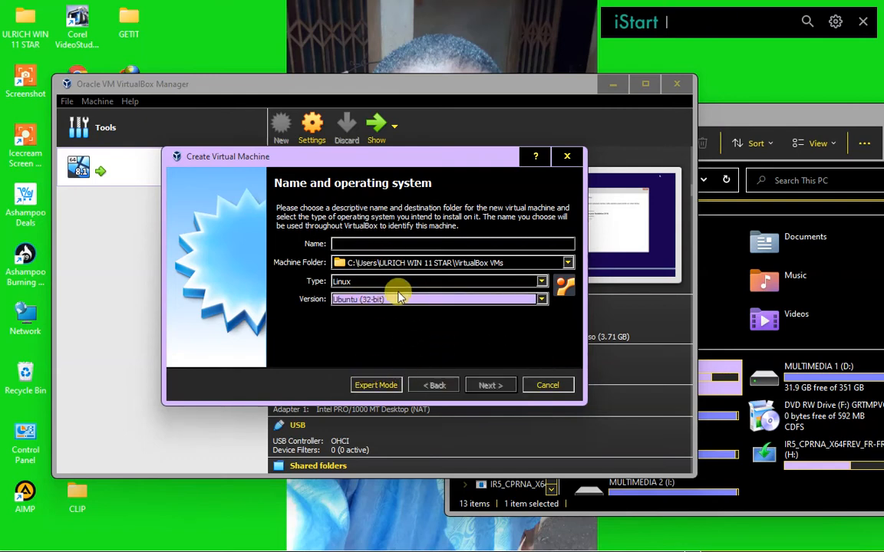
Name the virtual machine MON TEST and continue to the memory size settings
left_click(384, 243)
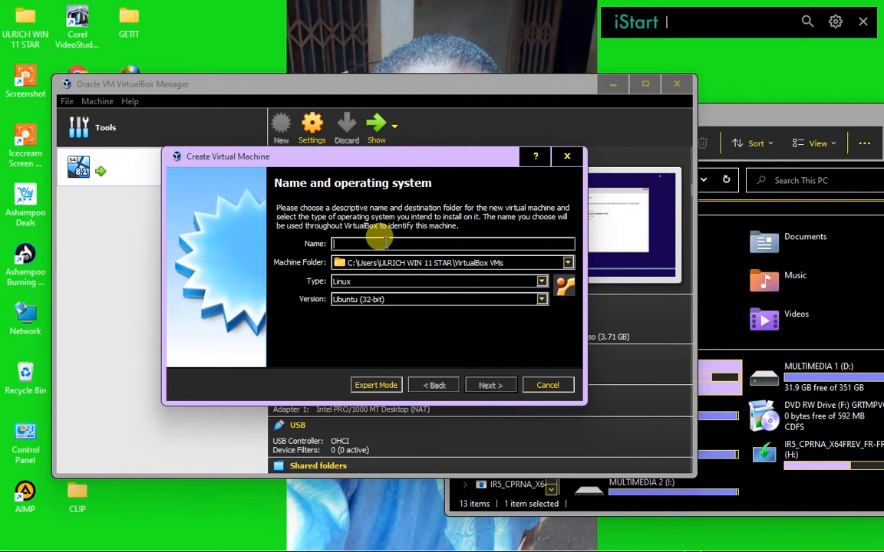
type("MON")
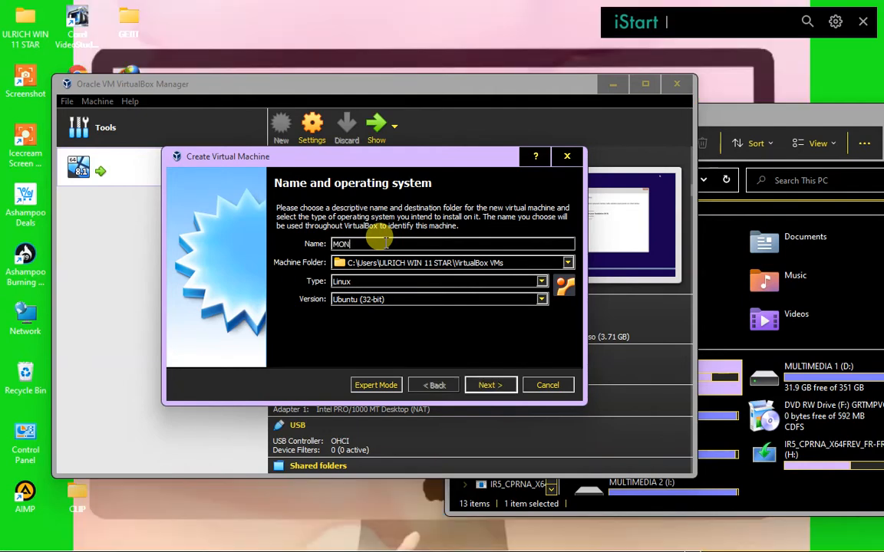
type(" TEST")
left_click(491, 384)
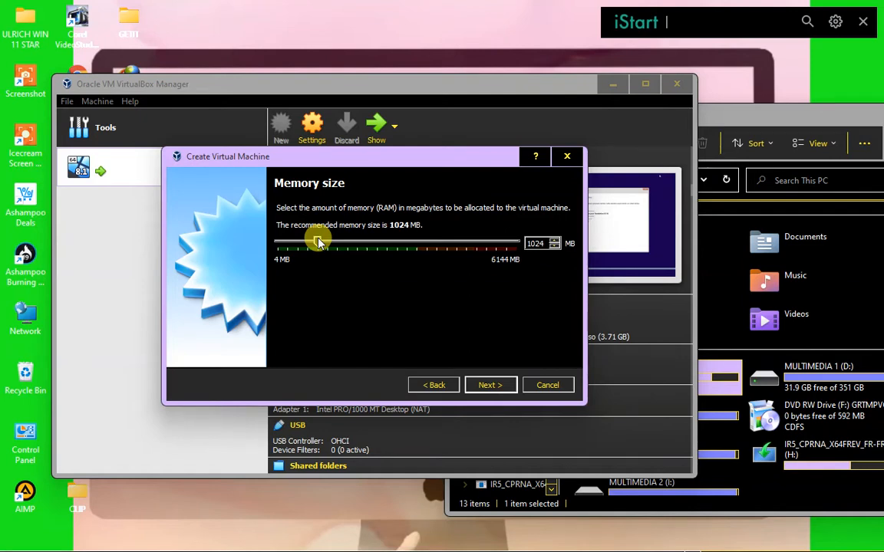
Allocate 512 MB of memory to the virtual machine and continue to the hard disk settings
mouse_move(9, 549)
left_click_drag(321, 242, 297, 242)
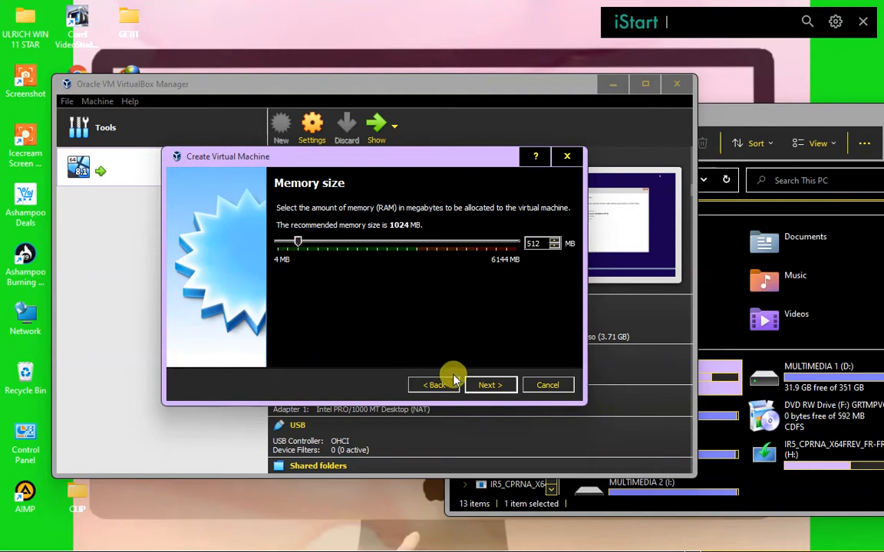
left_click(490, 384)
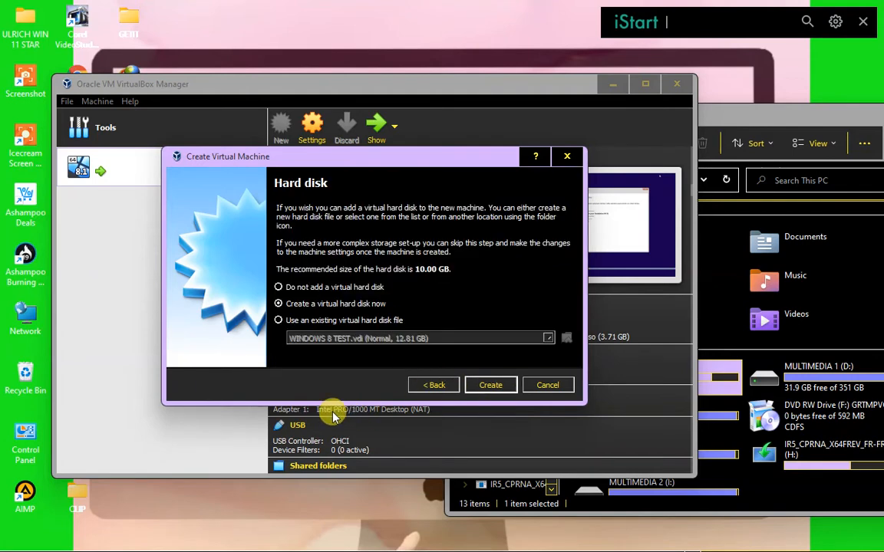
Create a dynamically allocated VDI virtual hard disk of 6.64 GB for the machine
left_click(492, 386)
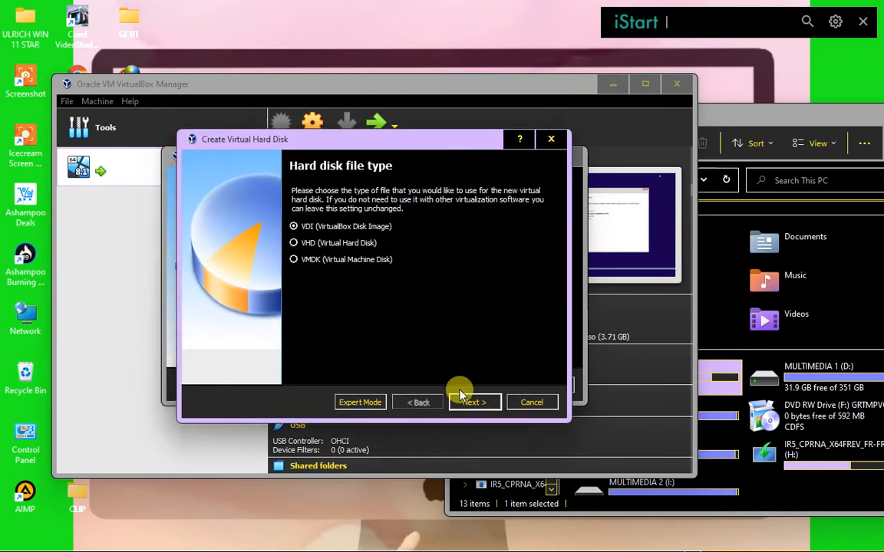
left_click(479, 403)
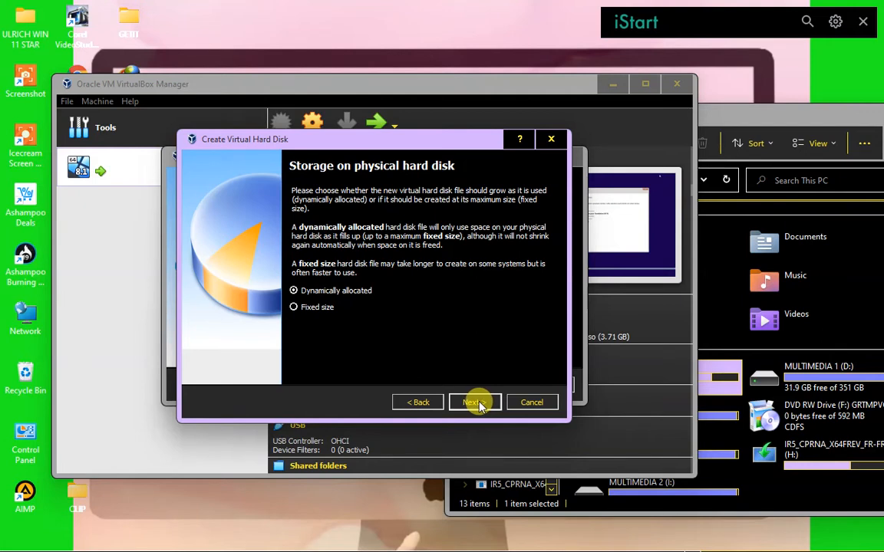
left_click(477, 404)
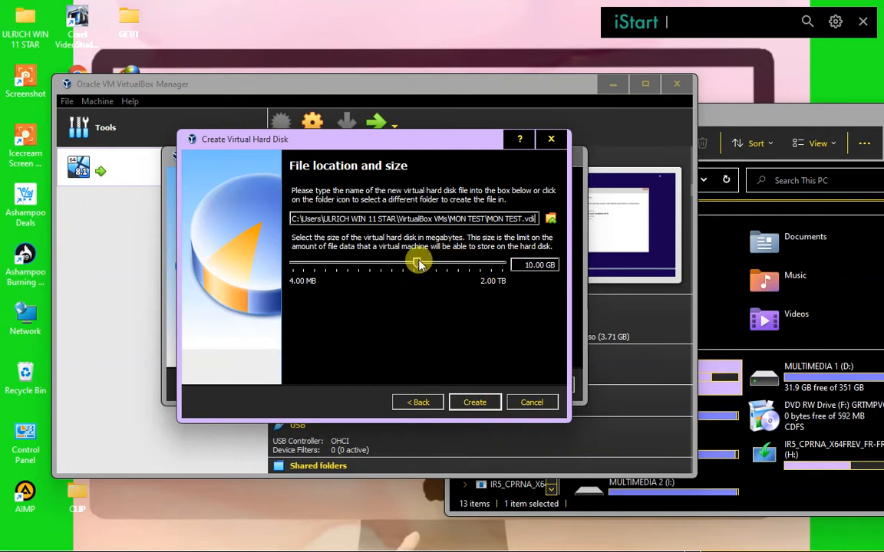
mouse_move(417, 263)
left_mouse_down()
mouse_move(399, 263)
mouse_move(410, 263)
left_mouse_up()
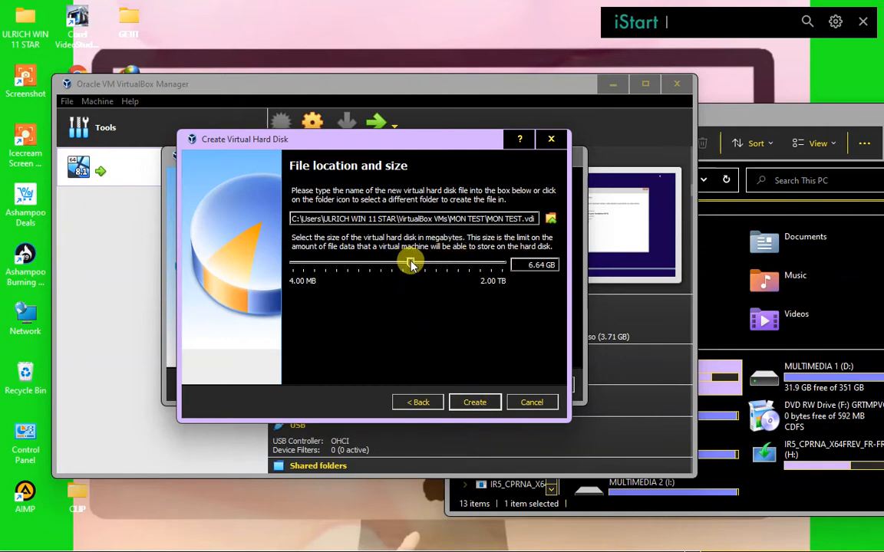
left_click(473, 404)
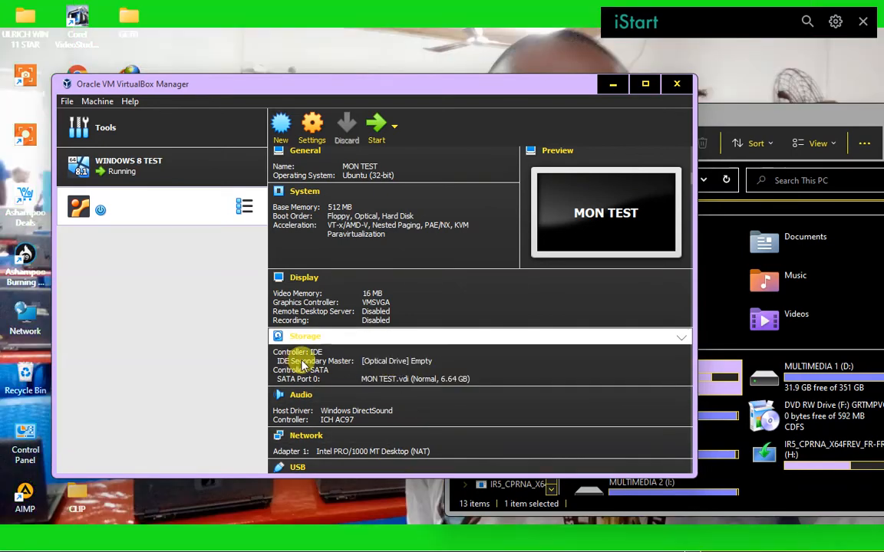
Browse the disk image files available for MON TEST's optical drive, leaving the drive empty
left_click(406, 361)
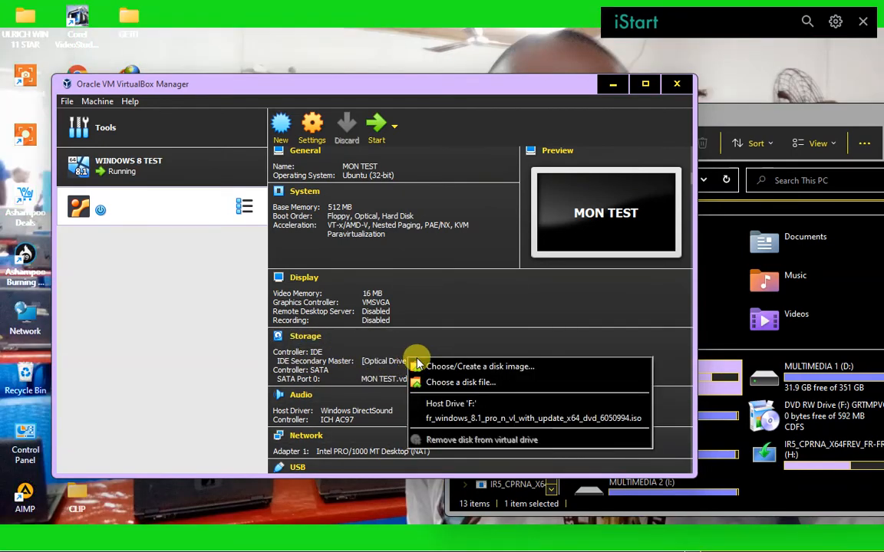
left_click(453, 370)
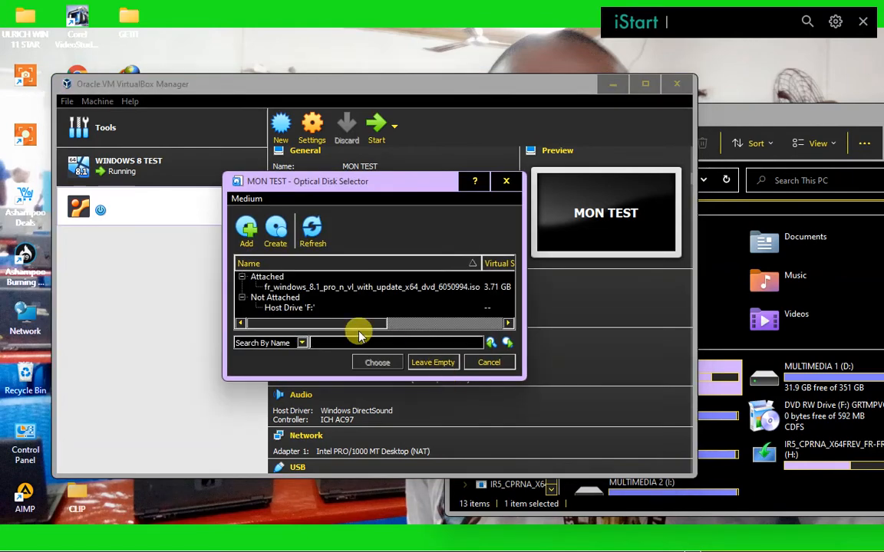
left_click(246, 227)
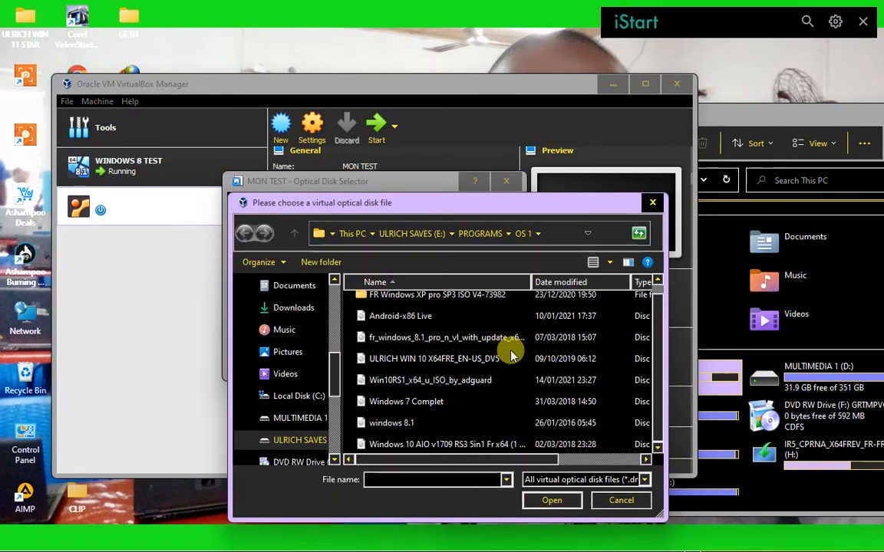
scroll(515, 355, "down", 1)
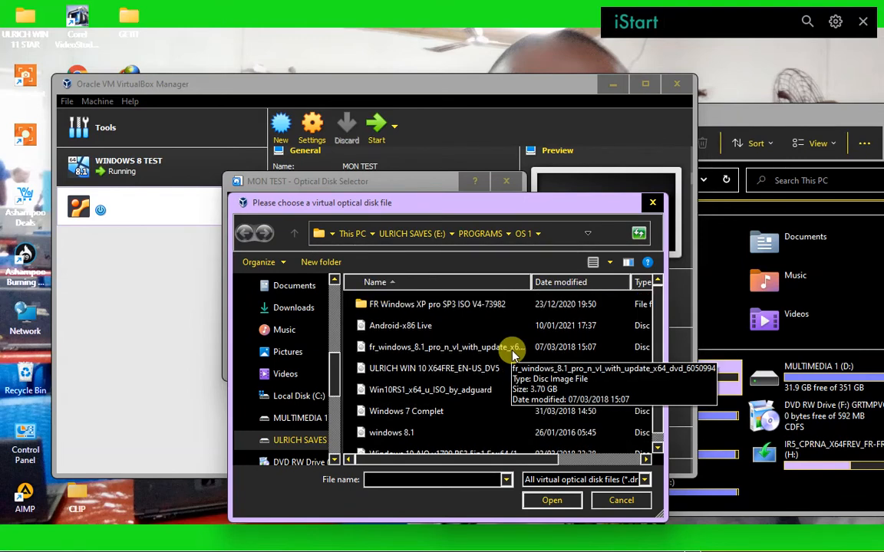
scroll(518, 325, "up", 1)
scroll(518, 312, "down", 1)
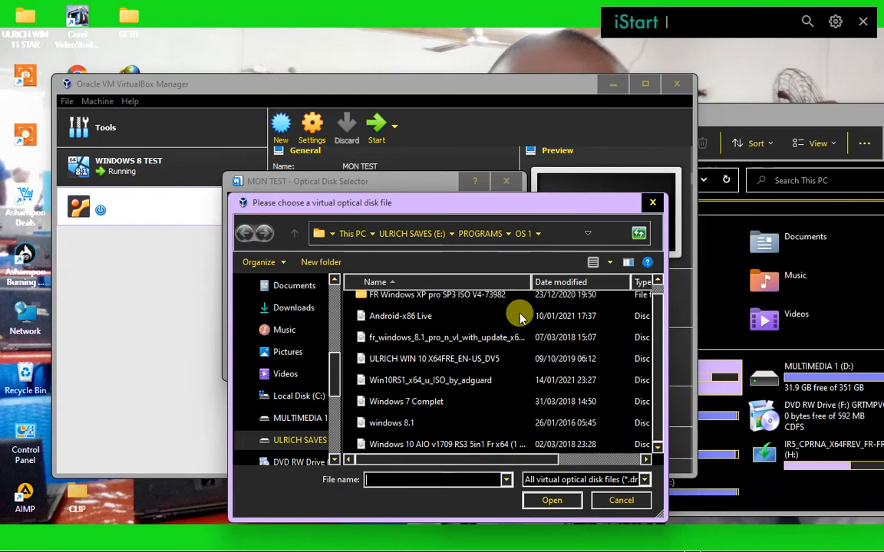
scroll(529, 301, "up", 1)
left_click(649, 204)
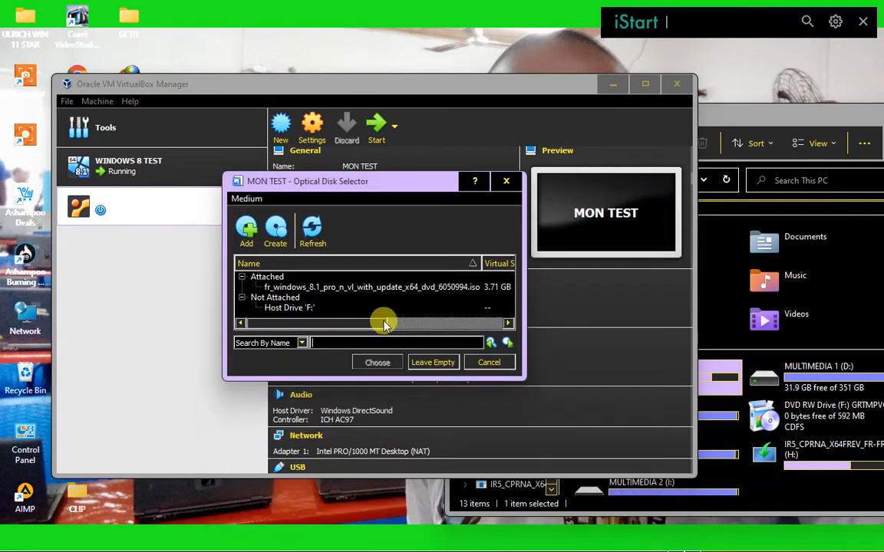
left_click(459, 362)
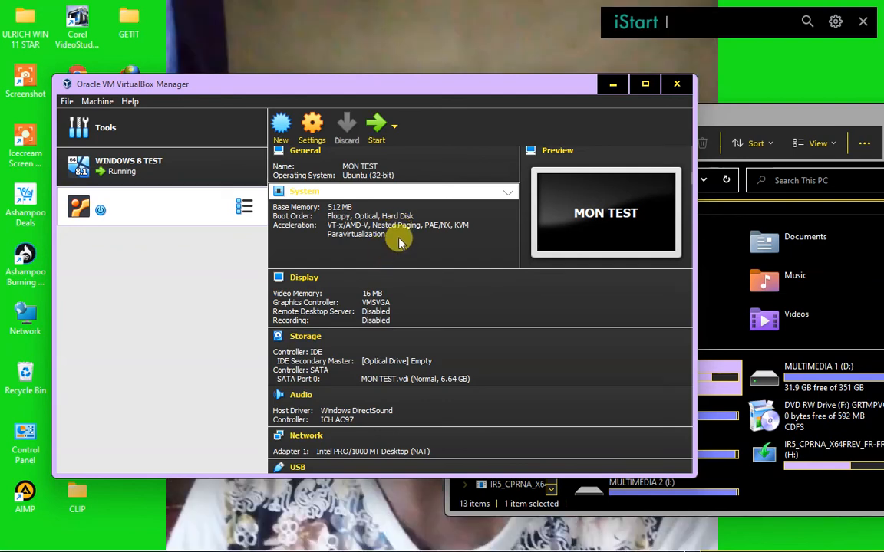
Review MON TEST's configuration summary, from the general and system details to the shared folders and description
scroll(453, 405, "down", 3)
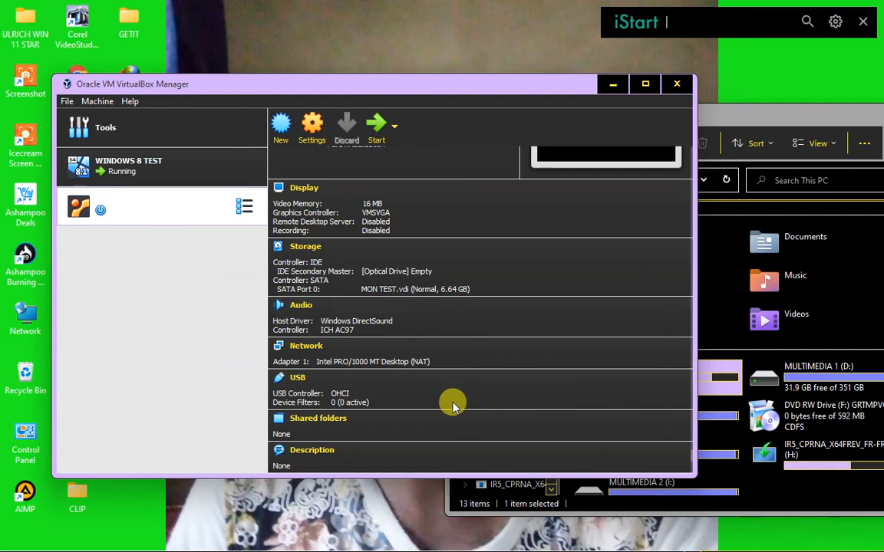
scroll(452, 405, "up", 2)
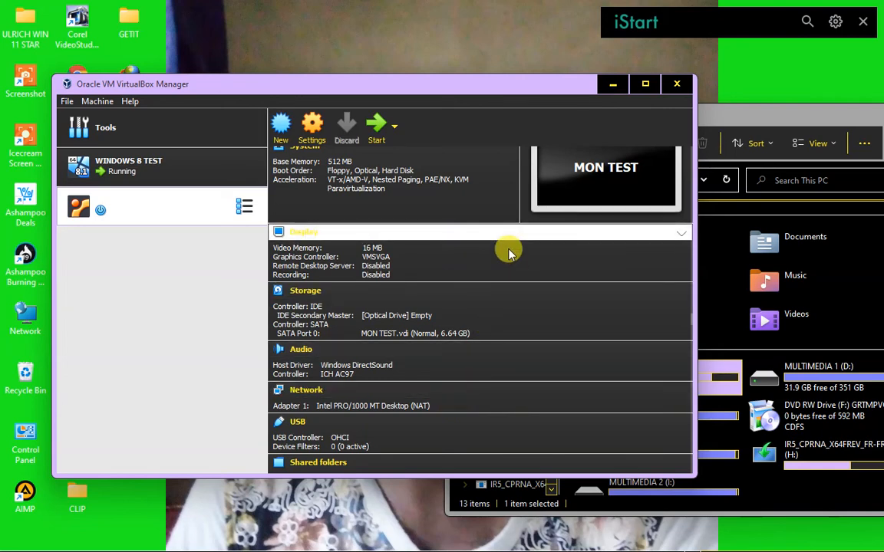
scroll(509, 252, "up", 2)
scroll(508, 252, "down", 3)
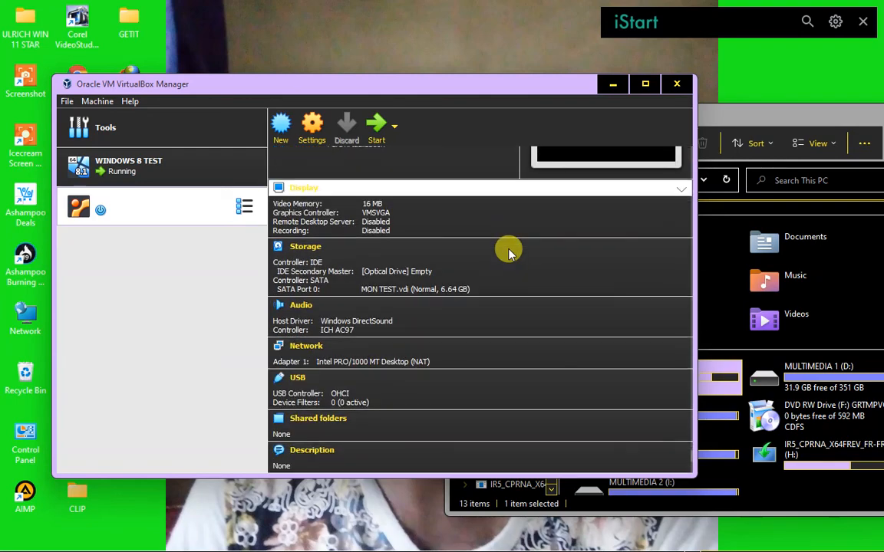
scroll(508, 251, "up", 3)
scroll(509, 253, "down", 3)
scroll(508, 254, "up", 3)
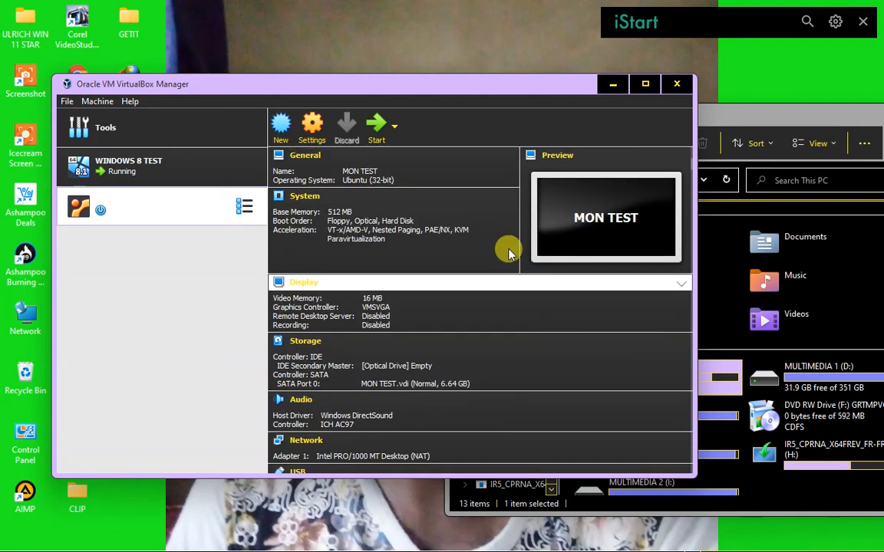
scroll(508, 254, "down", 3)
scroll(508, 254, "up", 3)
scroll(508, 255, "down", 3)
scroll(507, 256, "up", 3)
scroll(507, 254, "down", 3)
scroll(507, 254, "up", 3)
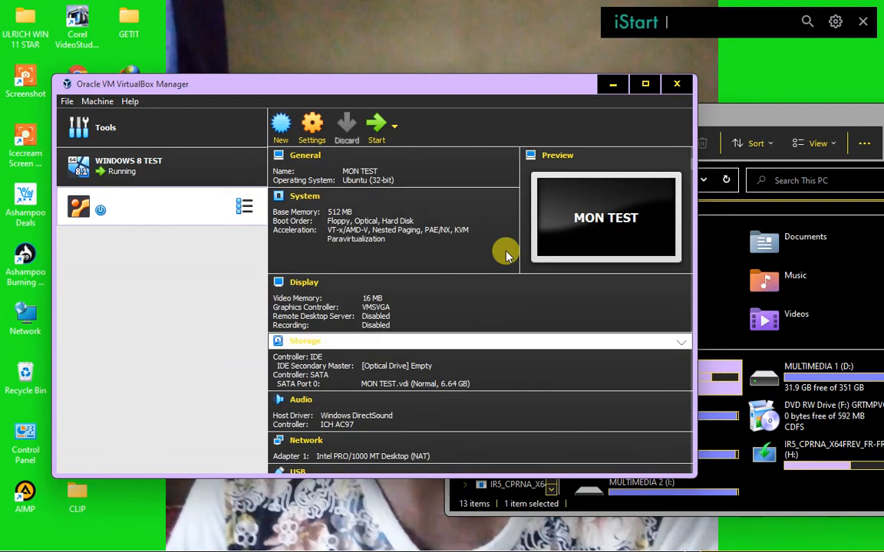
scroll(507, 254, "down", 3)
scroll(506, 254, "up", 3)
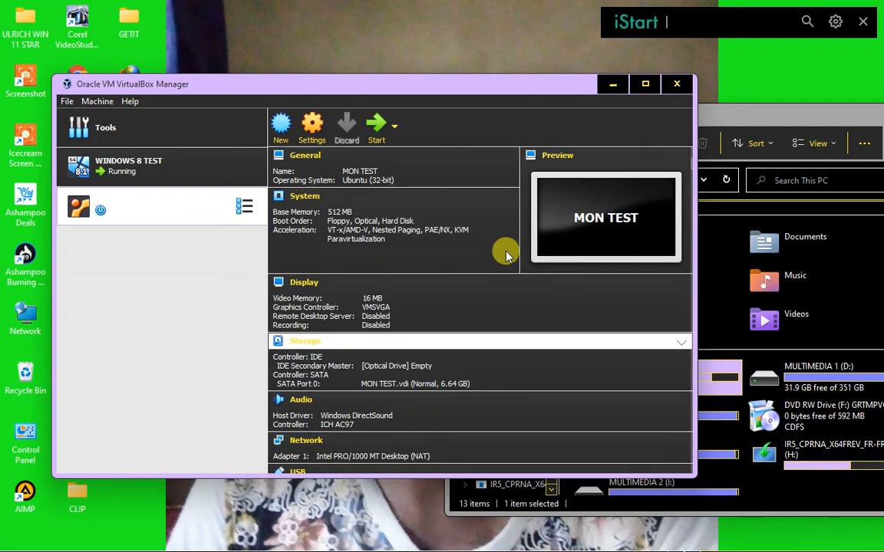